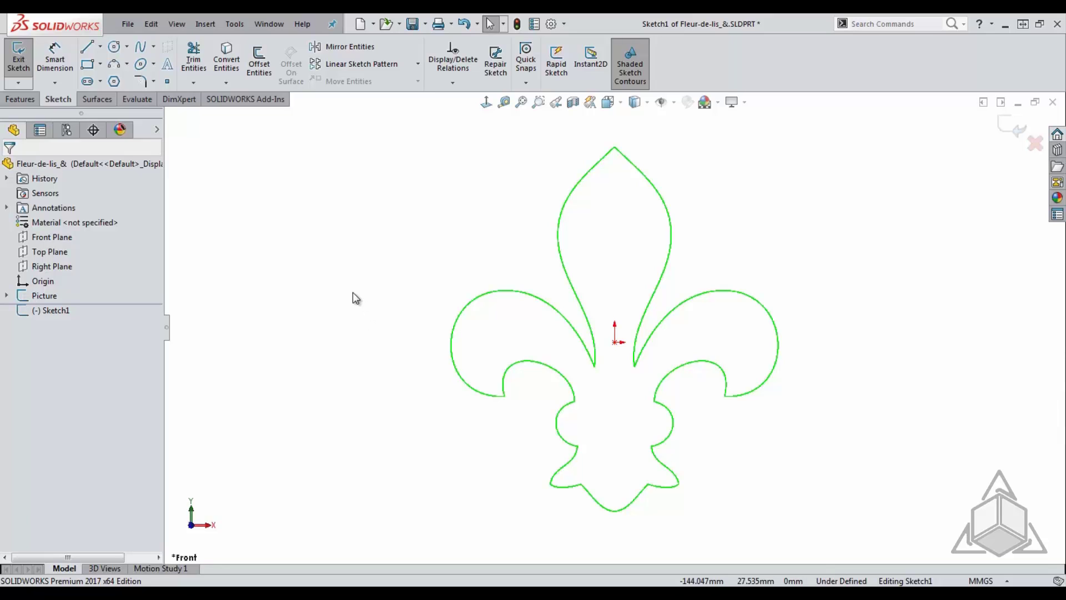
# From the S shortcut toolbar, expand the spline list to show Spline, Style Spline and Equation Driven Curve
pyautogui.press('s')
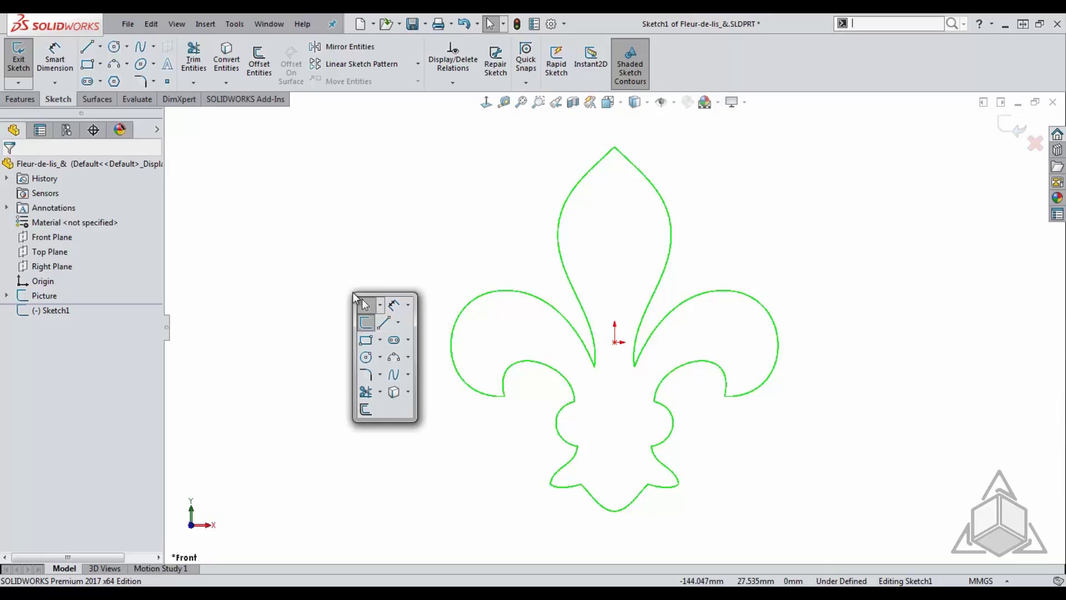
pyautogui.click(407, 375)
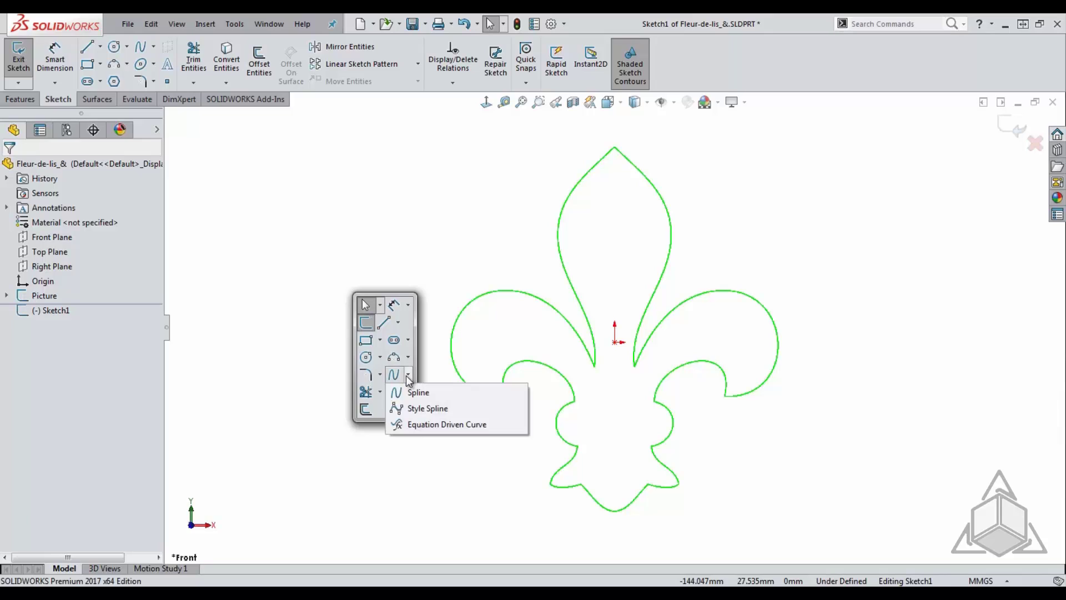
# Draw a spline from the fleur-de-lis top tip to the petal base, bending its handles along the left edge
pyautogui.click(465, 393)
pyautogui.click(614, 149)
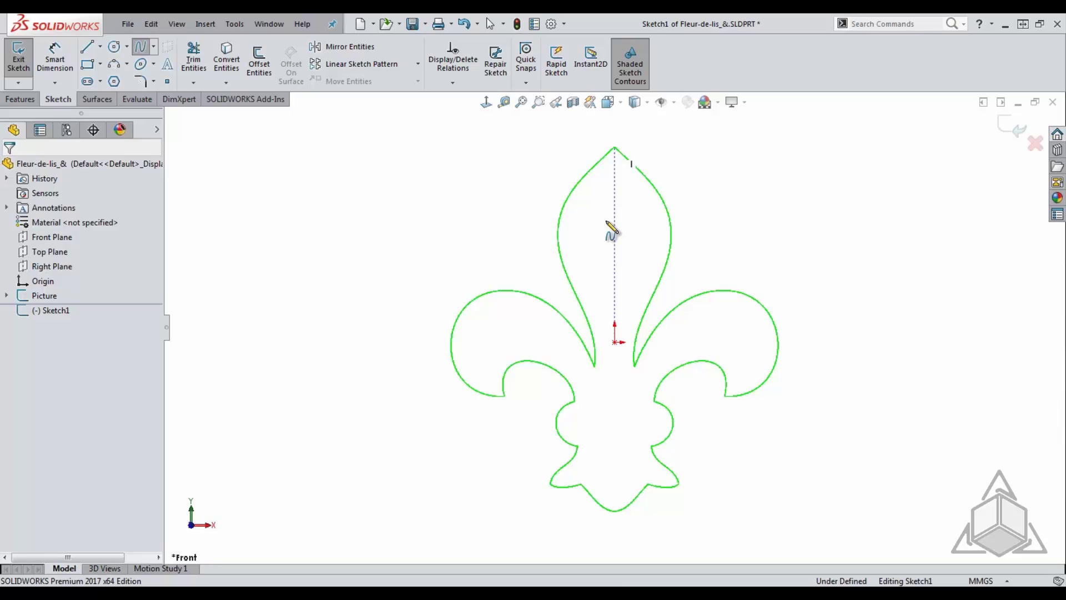
pyautogui.doubleClick(595, 366)
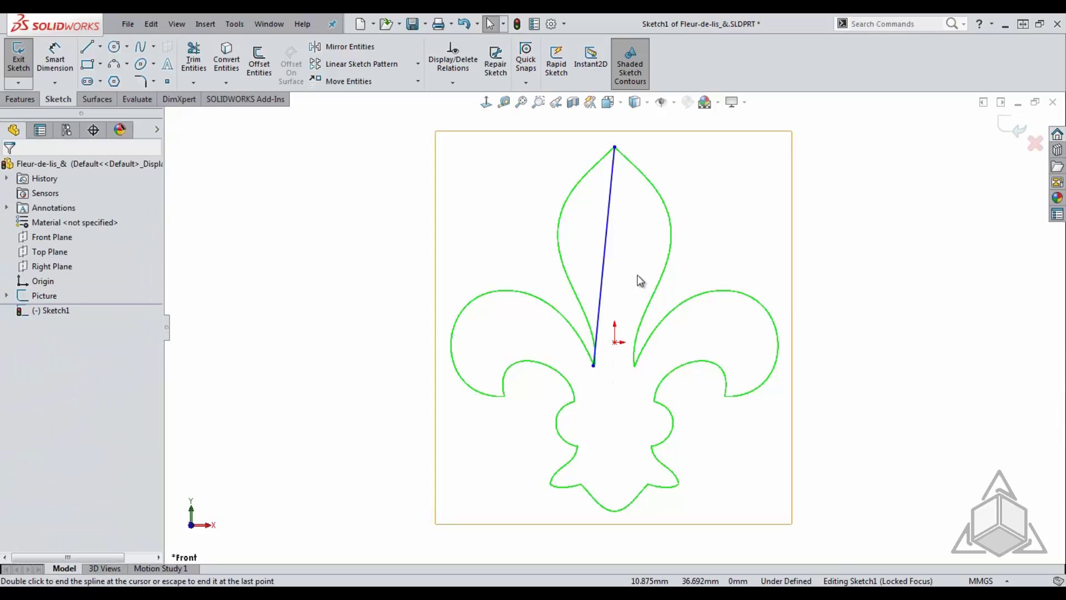
pyautogui.click(608, 269)
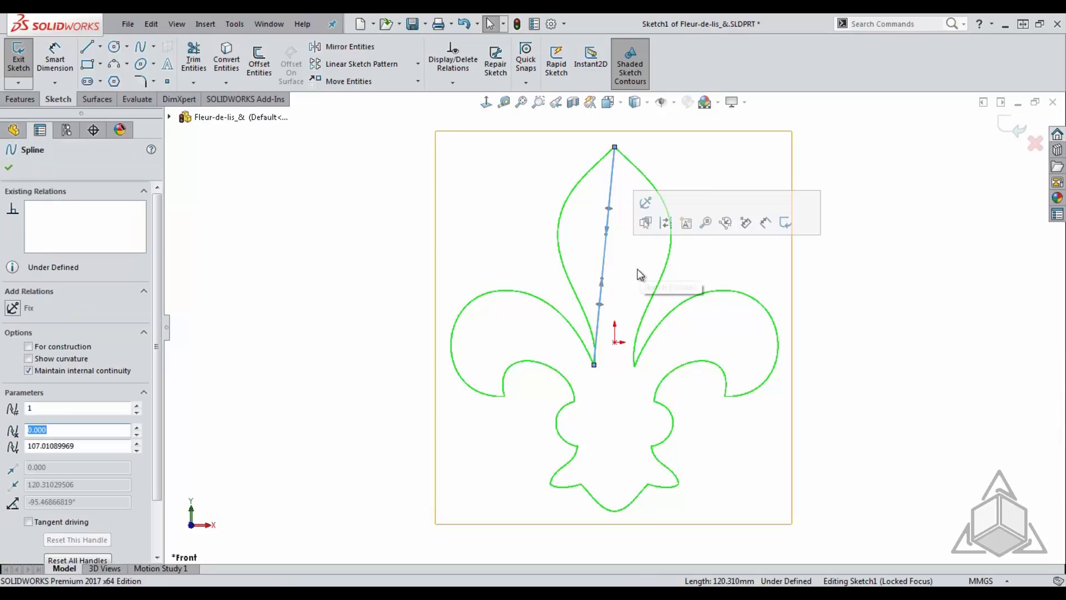
pyautogui.moveTo(604, 281); pyautogui.dragTo(597, 258)
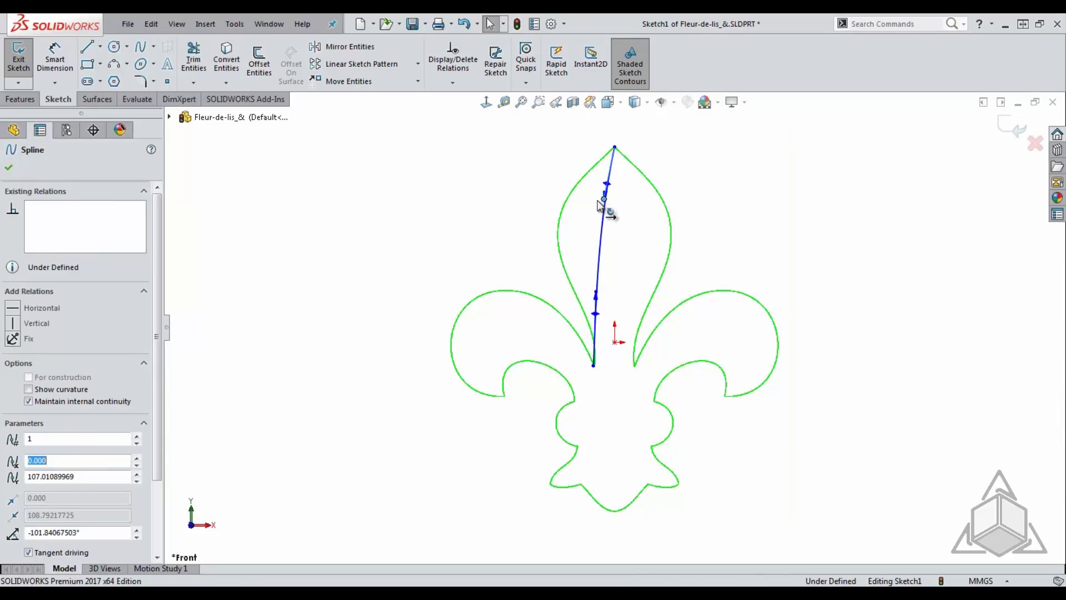
pyautogui.moveTo(605, 199); pyautogui.dragTo(522, 224)
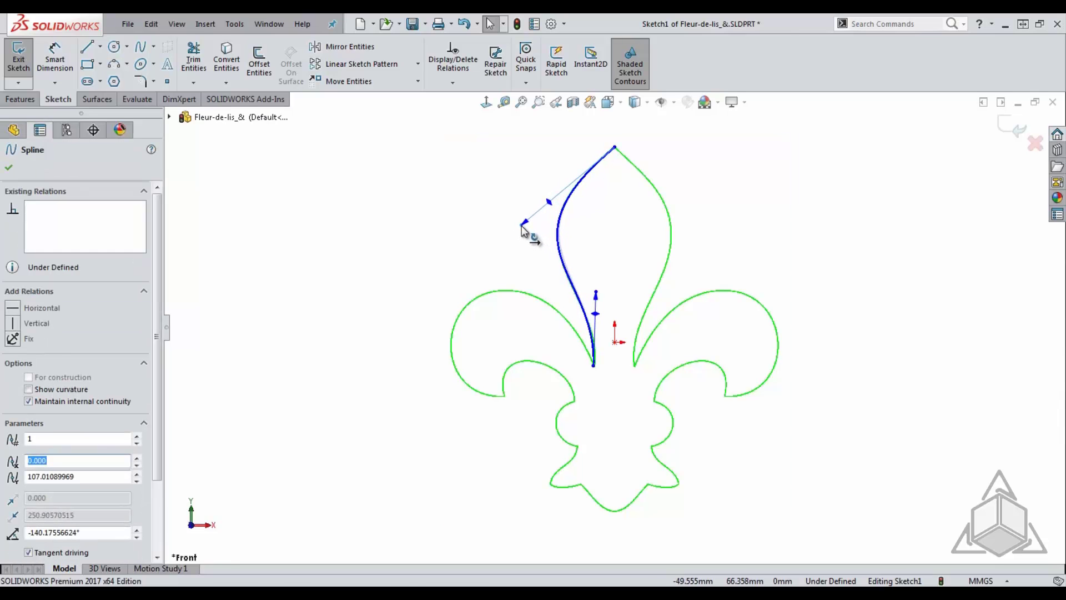
# Draw a second spline from the first spline's lower end to the lobe tip, tangents fitted to the lobe
pyautogui.press('s')
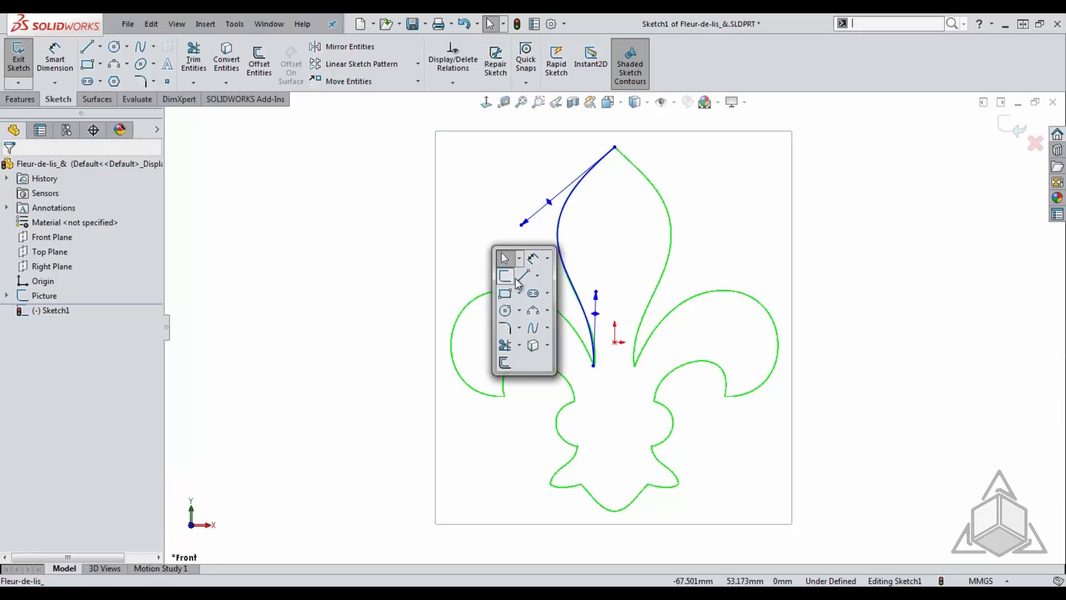
pyautogui.click(533, 330)
pyautogui.click(593, 366)
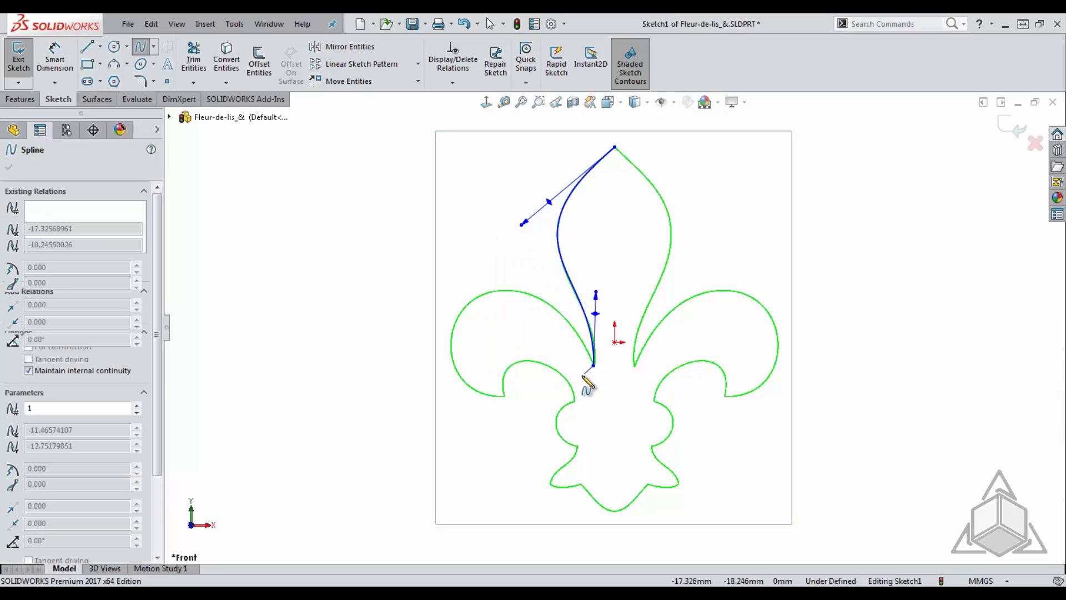
pyautogui.click(503, 397)
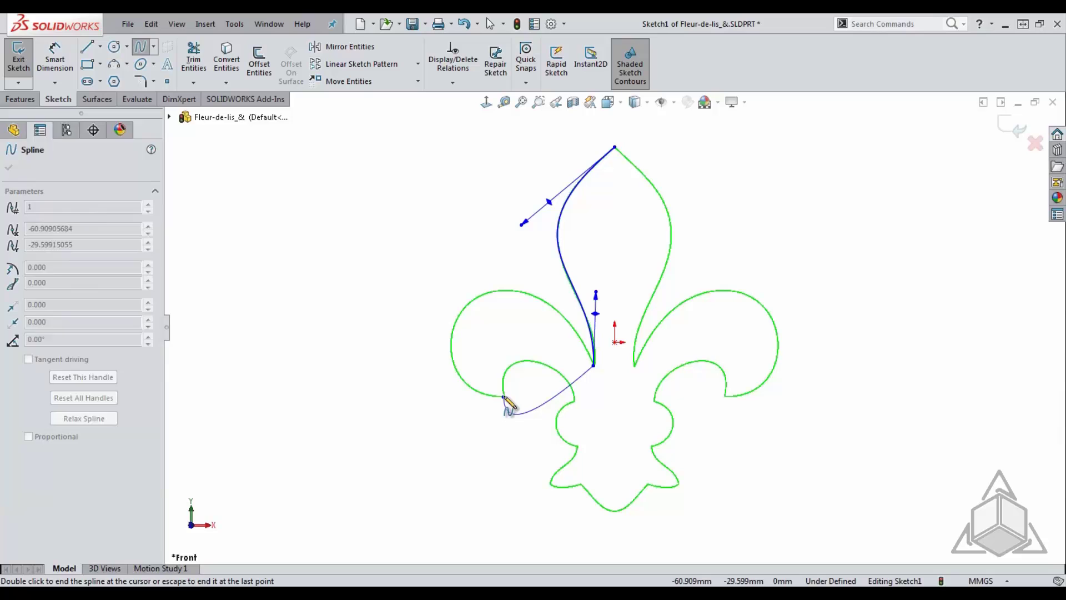
pyautogui.press('Escape')
pyautogui.click(542, 384)
pyautogui.moveTo(542, 383); pyautogui.dragTo(519, 219)
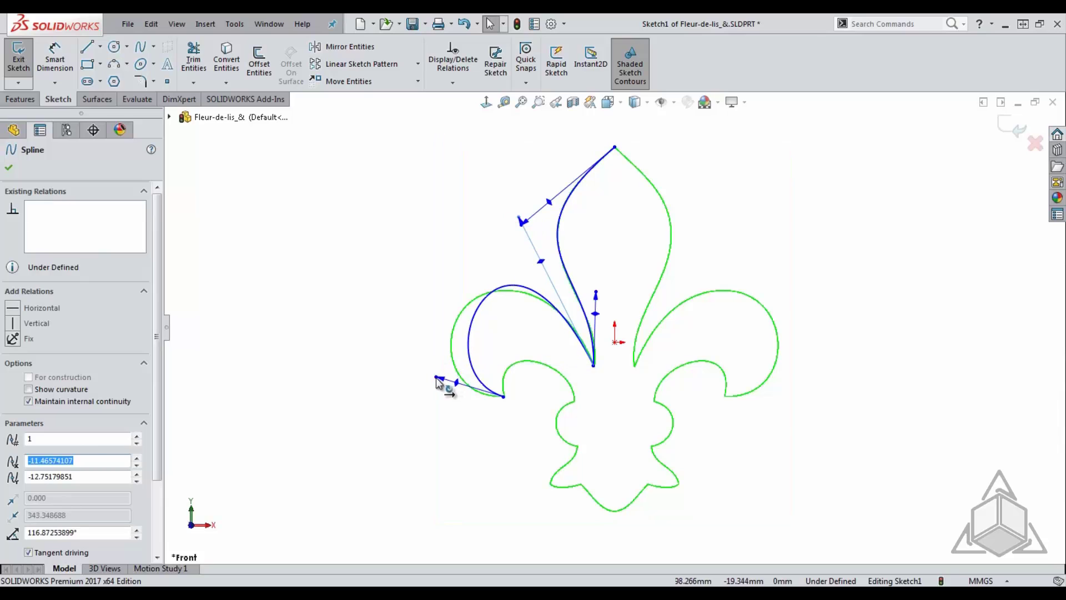
pyautogui.moveTo(436, 378); pyautogui.dragTo(403, 392)
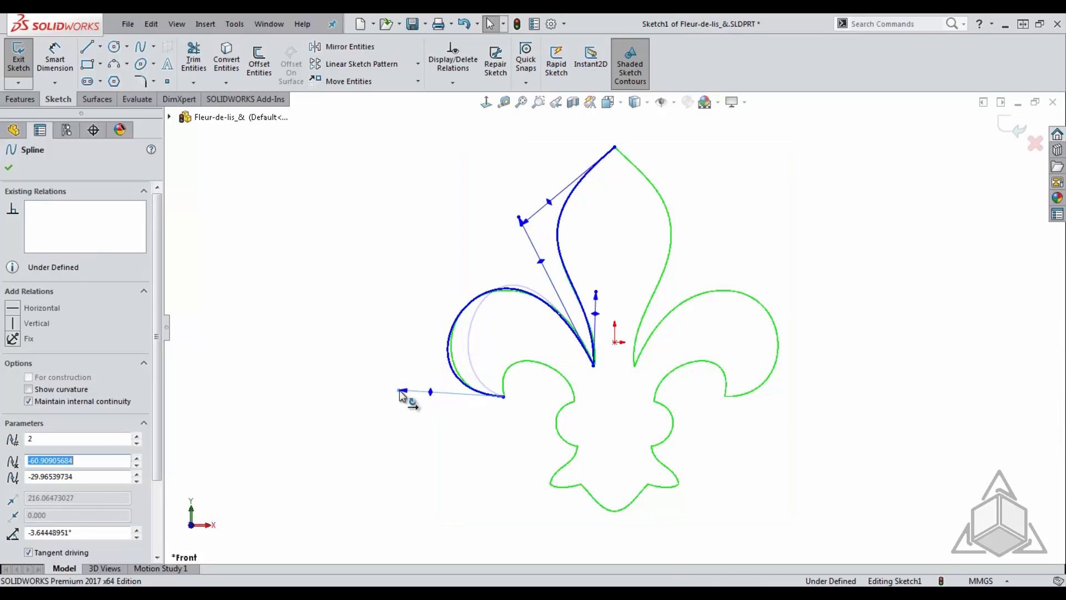
# Insert an extra spline point on the left lobe's outer edge
pyautogui.rightClick(460, 323)
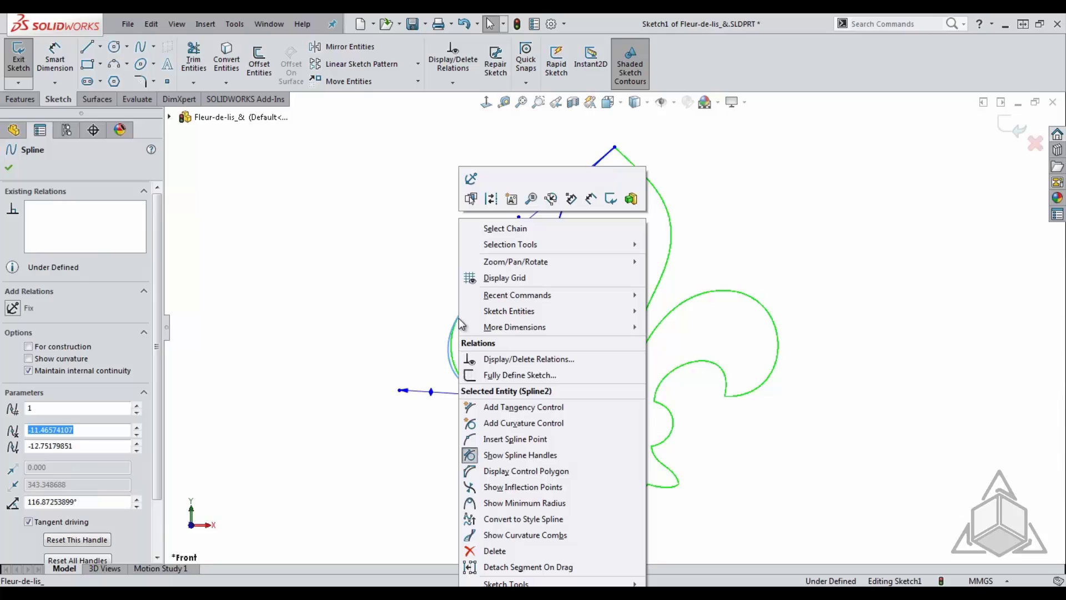
pyautogui.click(511, 444)
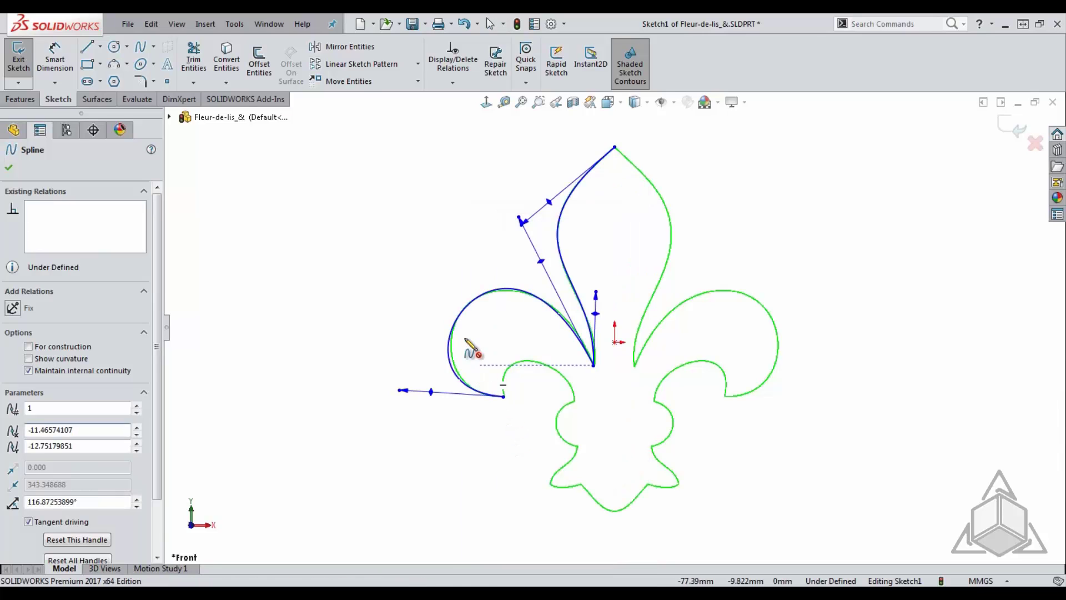
pyautogui.click(462, 312)
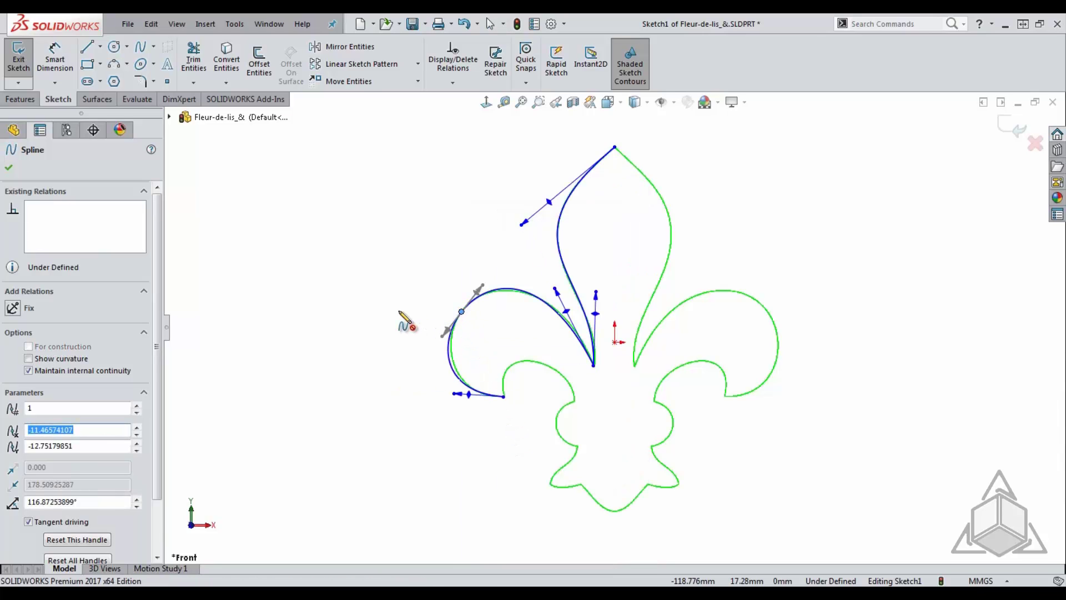
pyautogui.press('Escape')
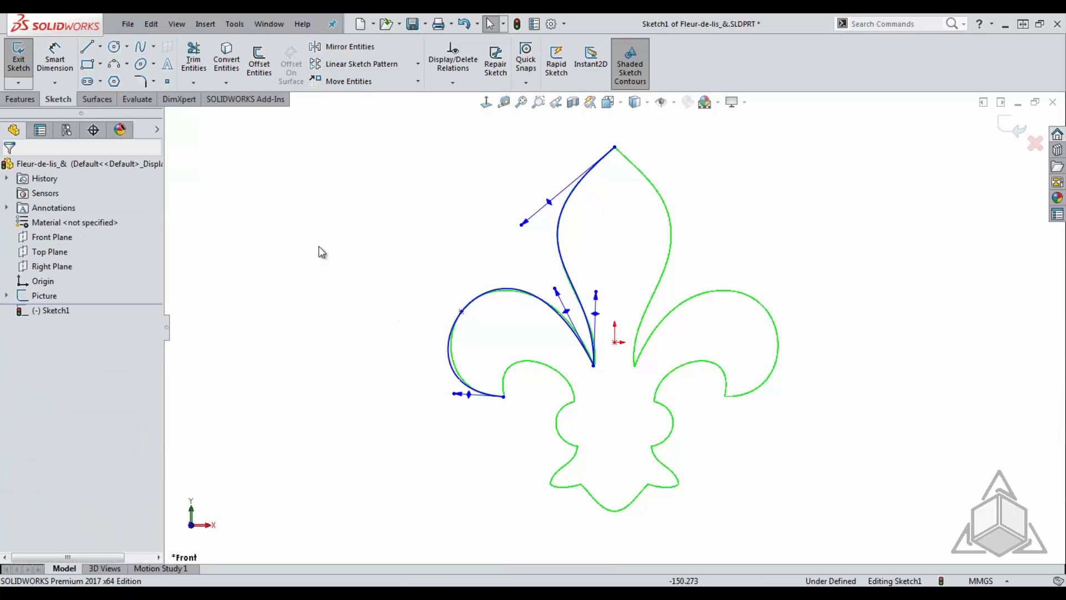
# Draw a three-vertex style spline from the lobe's lower tip toward the centre
pyautogui.press('s')
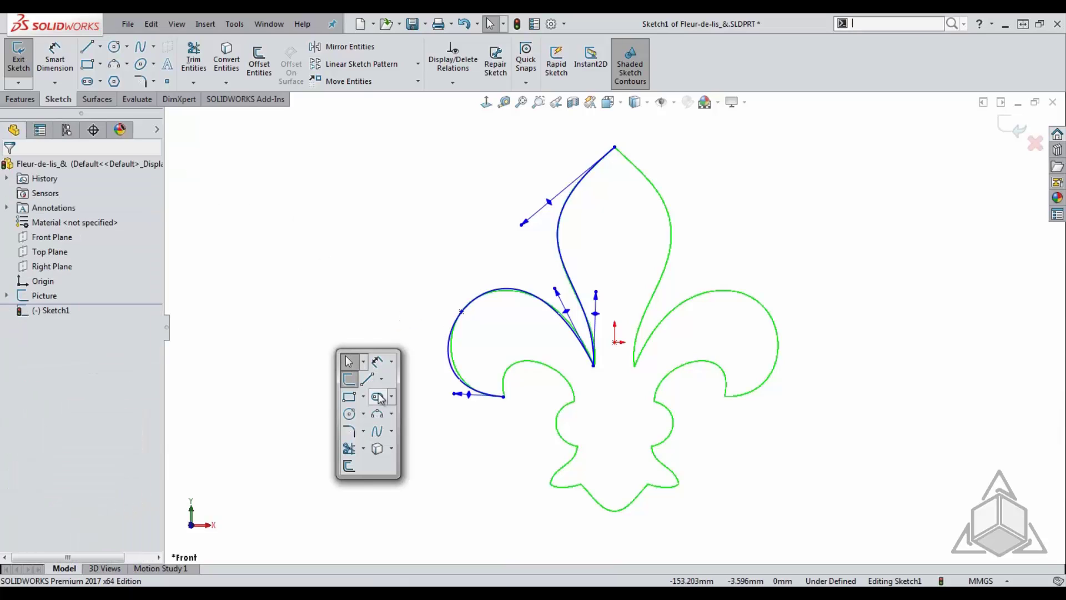
pyautogui.click(392, 433)
pyautogui.click(399, 465)
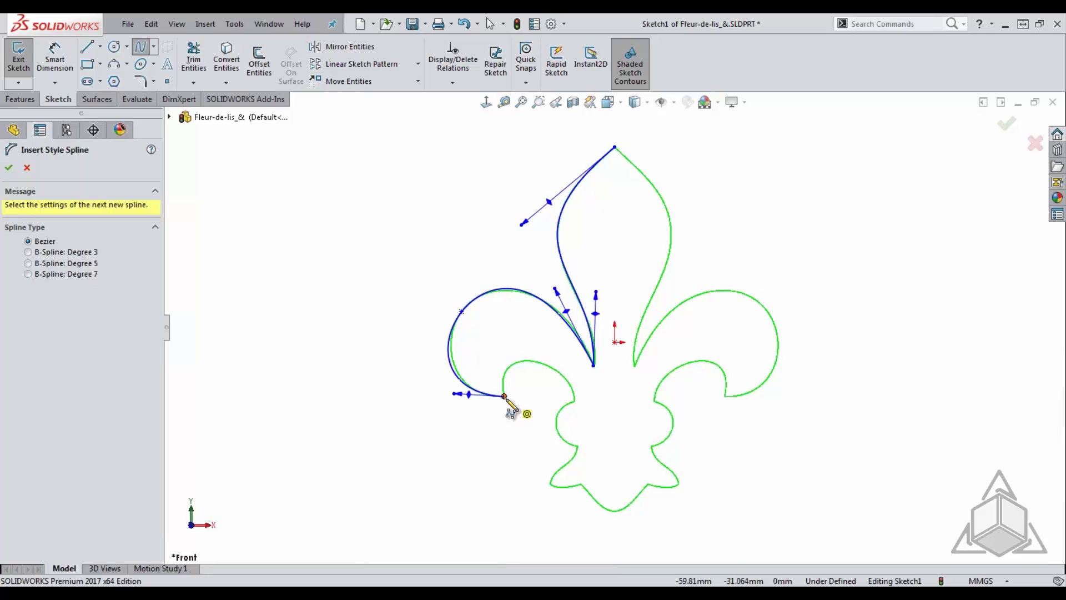
pyautogui.click(504, 396)
pyautogui.click(477, 355)
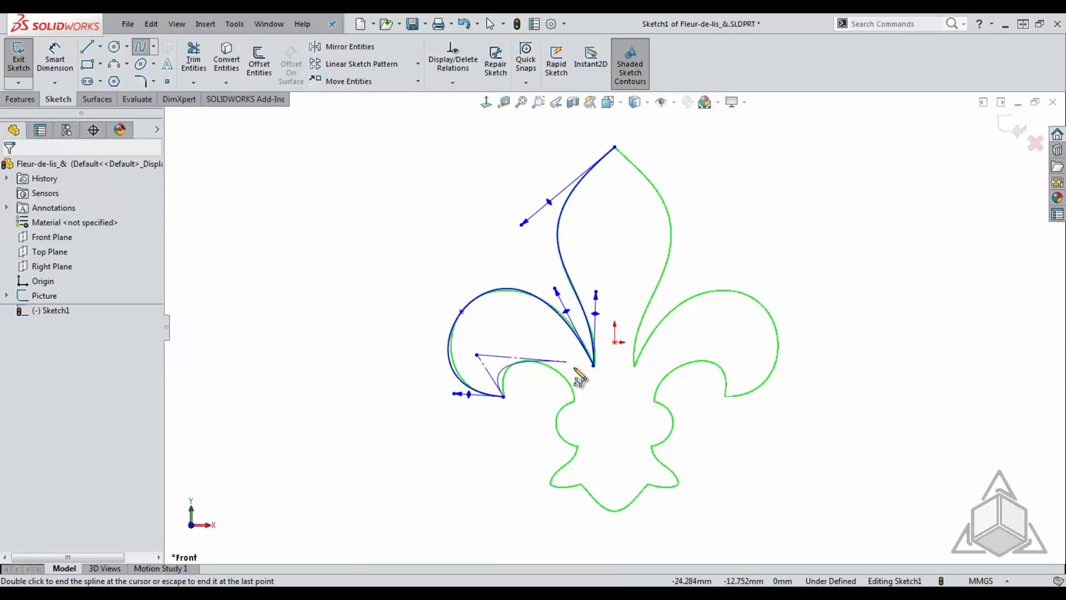
pyautogui.click(566, 354)
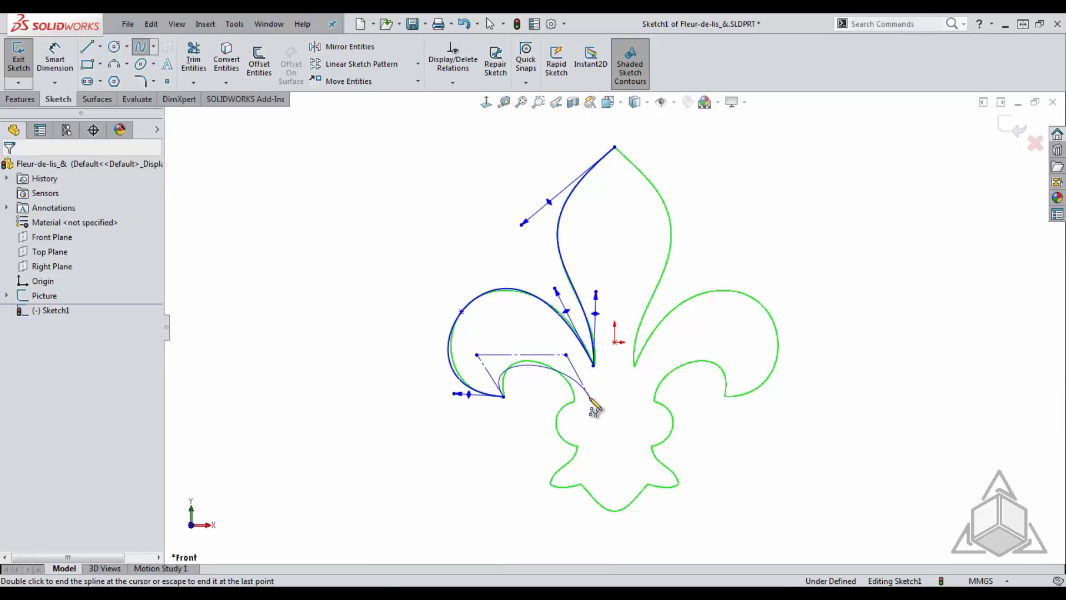
pyautogui.press('Escape')
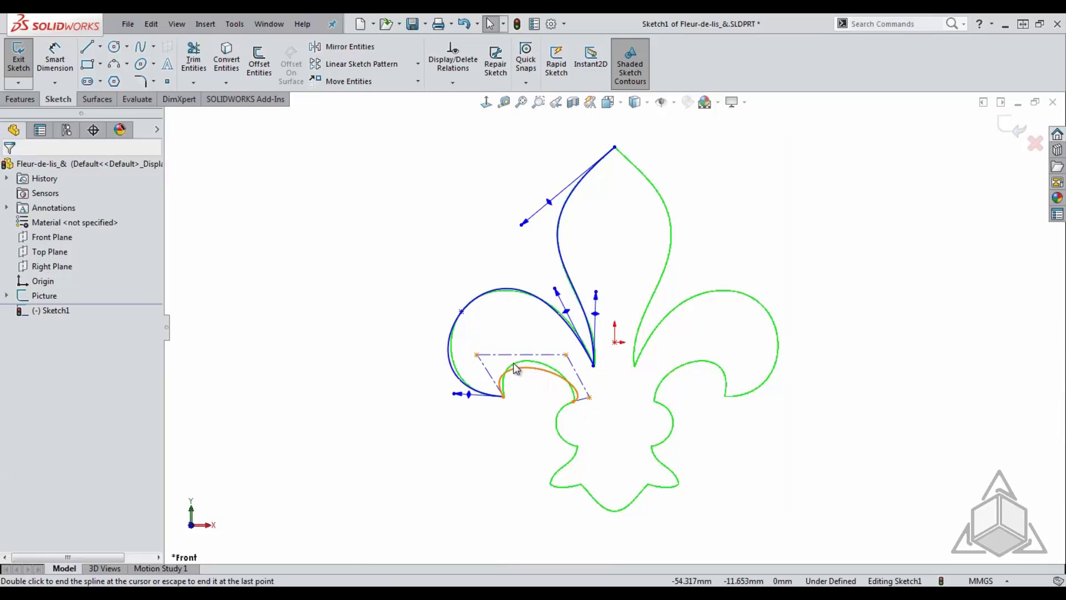
# Drag the style spline's control vertices so the curve matches the lower-left curl outline
pyautogui.moveTo(477, 354); pyautogui.dragTo(491, 339)
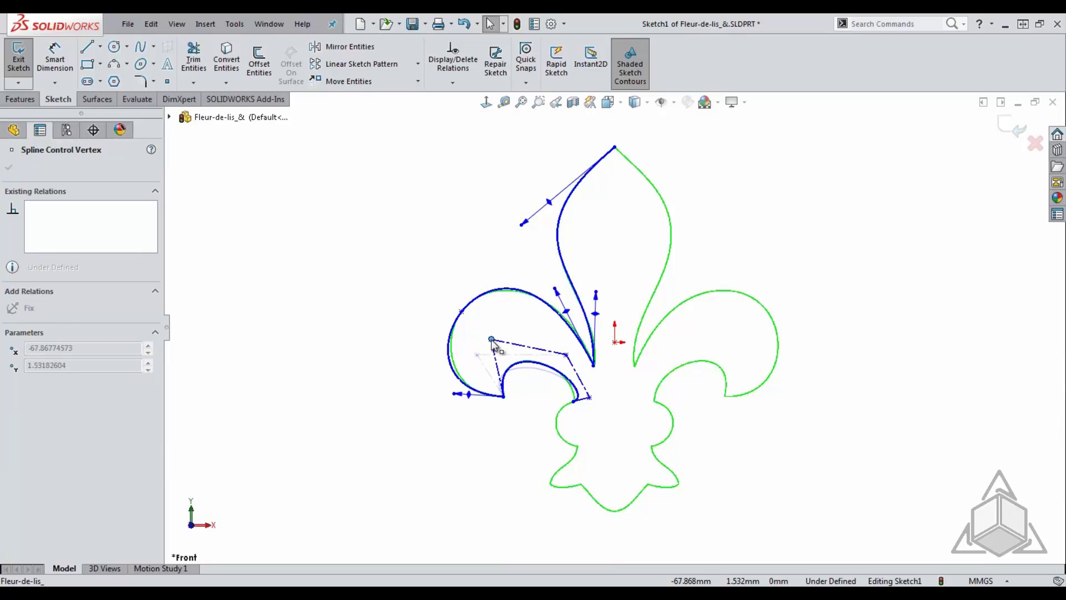
pyautogui.moveTo(590, 397); pyautogui.dragTo(581, 390)
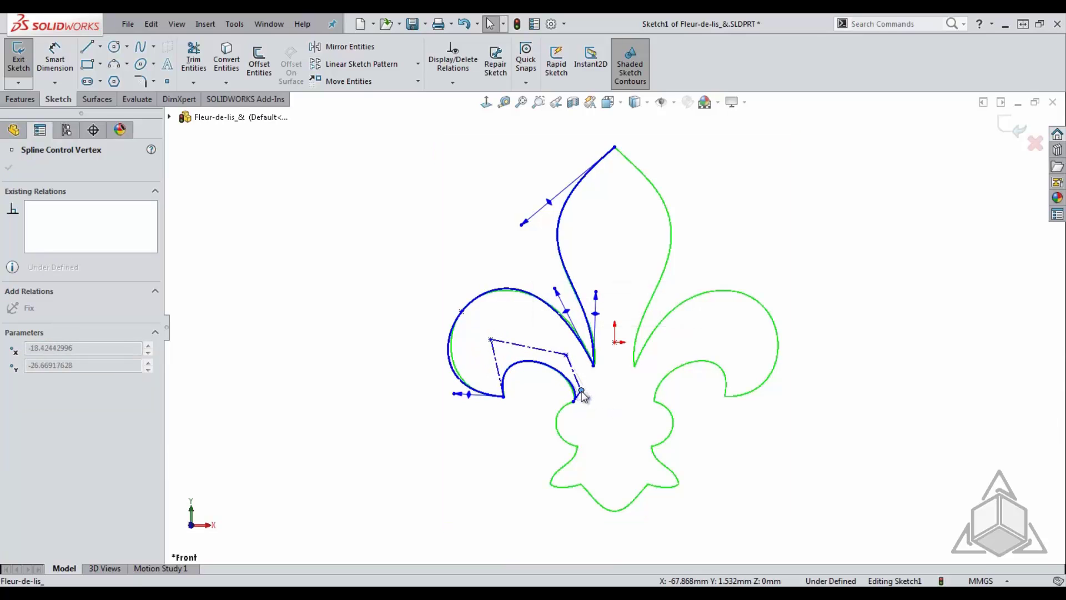
pyautogui.click(549, 402)
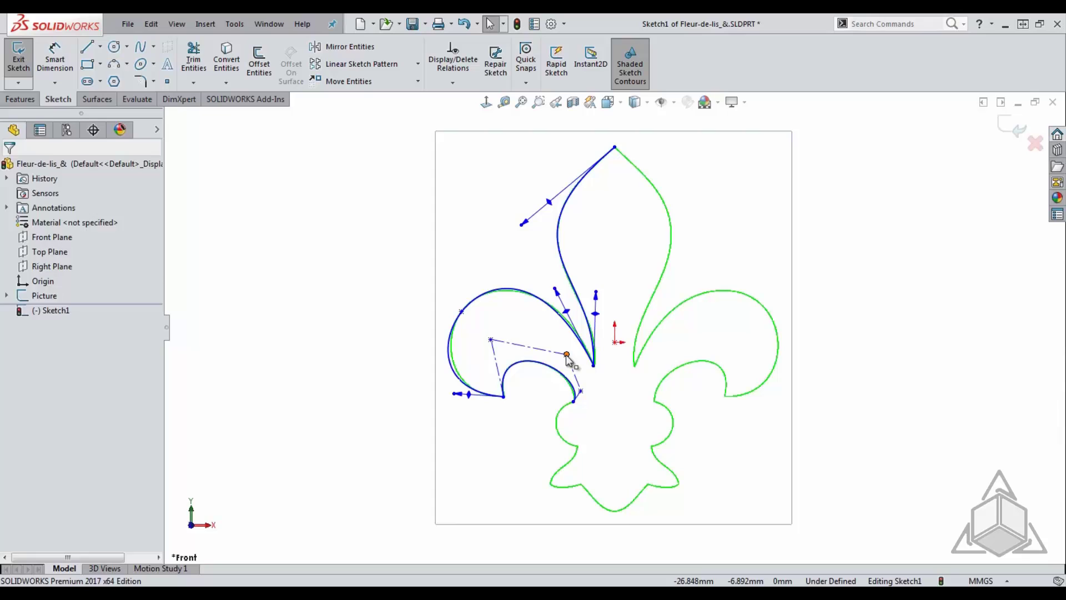
pyautogui.moveTo(566, 356); pyautogui.dragTo(557, 354)
pyautogui.click(548, 437)
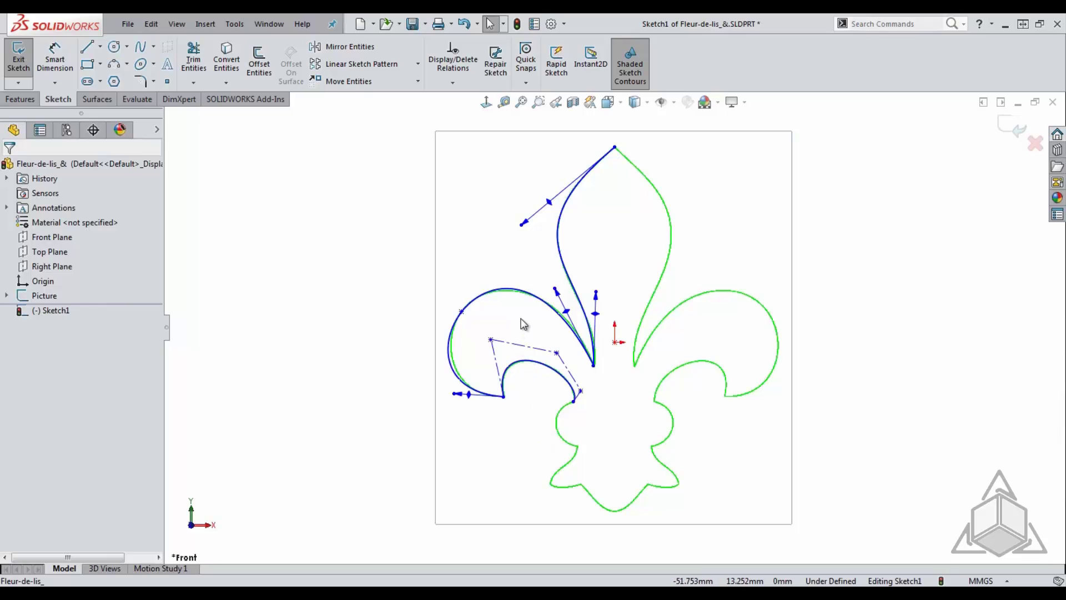
# Dimension the control polygon's first leg to 32 mm
pyautogui.moveTo(517, 436); pyautogui.dragTo(517, 408, button='right')
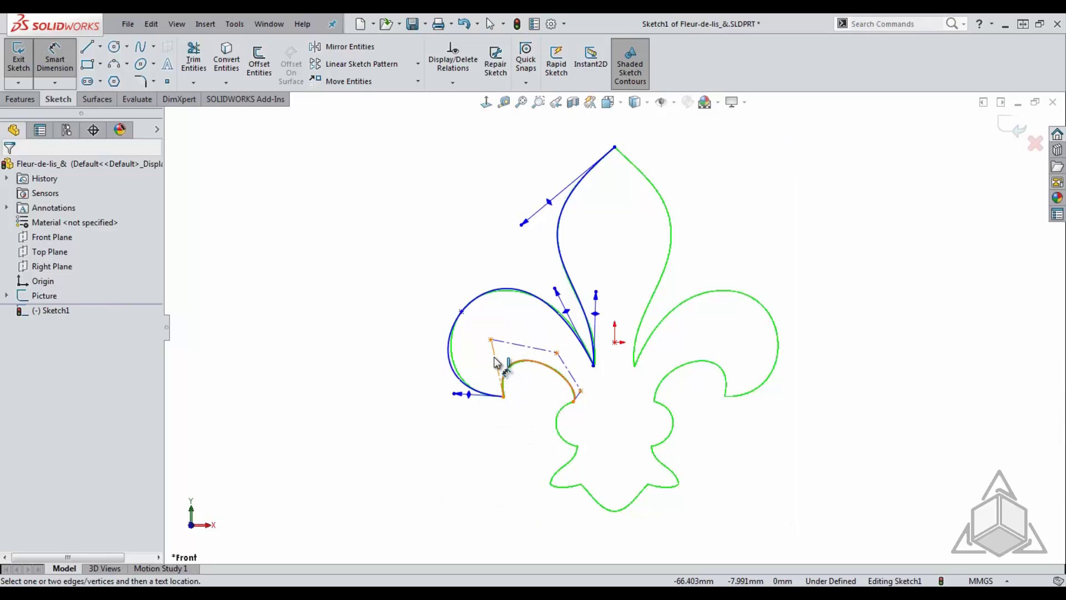
pyautogui.click(498, 368)
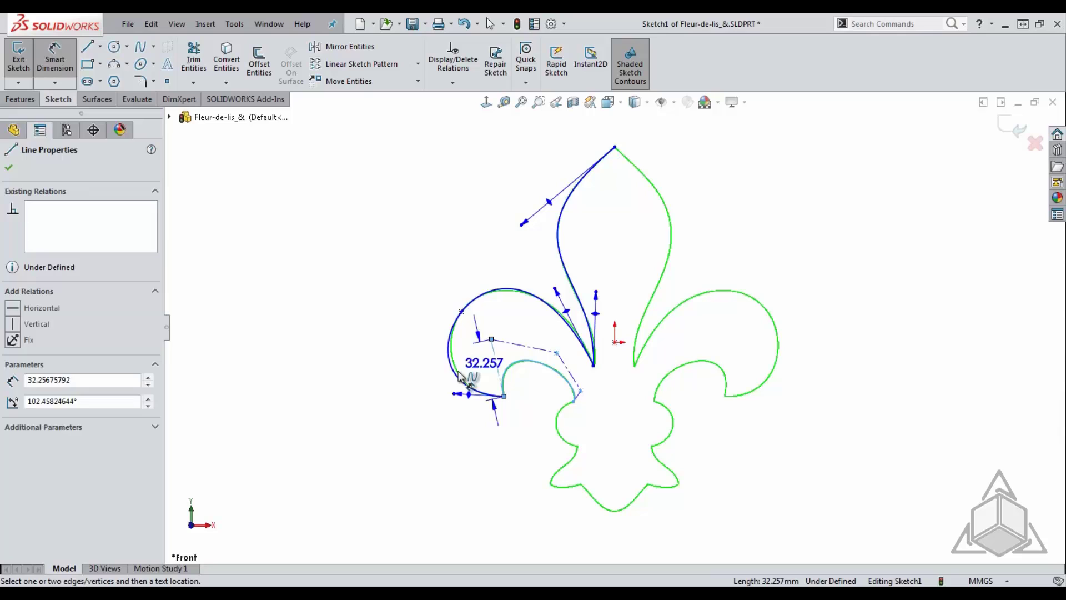
pyautogui.click(411, 395)
pyautogui.write('32')
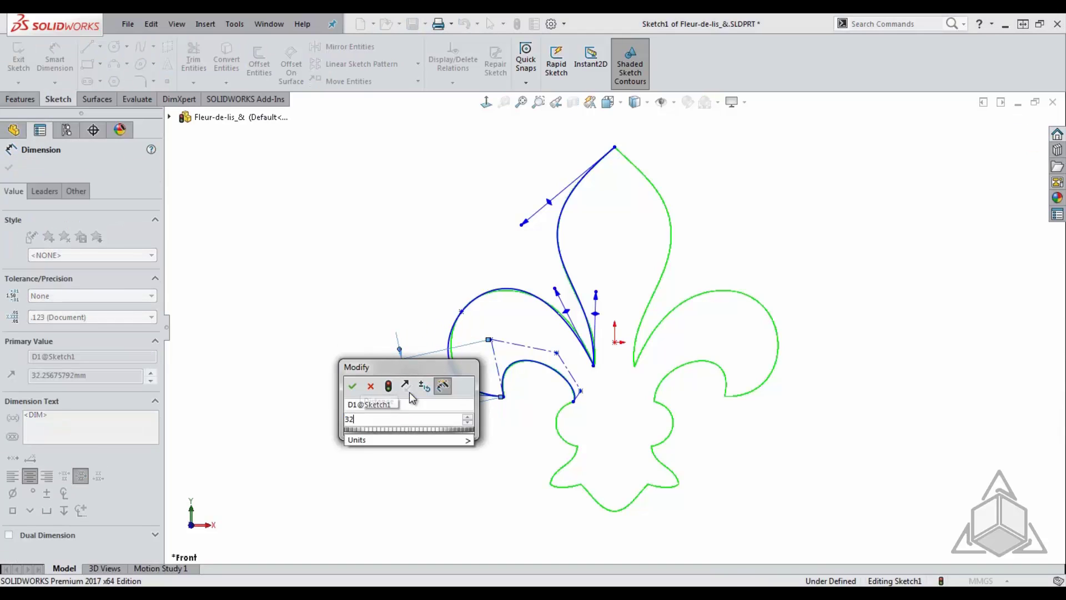
pyautogui.press('Return')
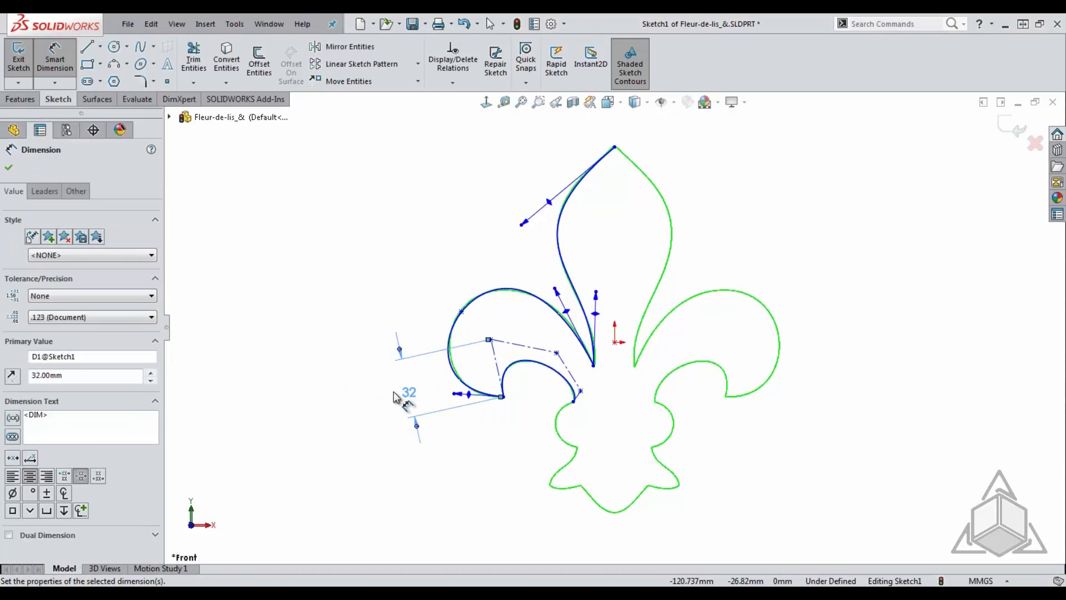
pyautogui.press('Escape')
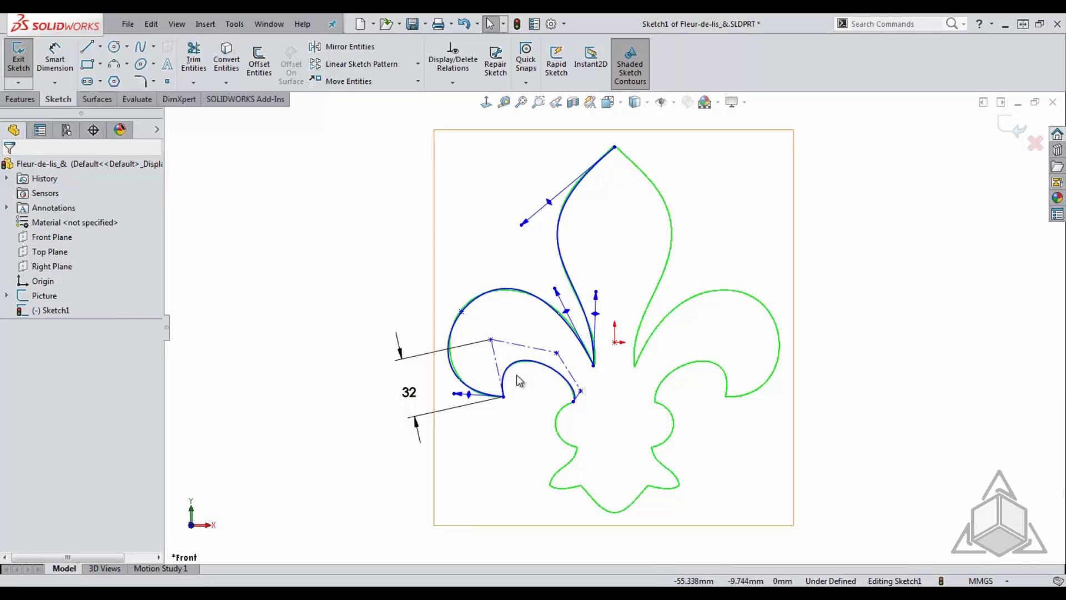
# Add a 49.050 mm horizontal dimension between two control vertices
pyautogui.press('d')
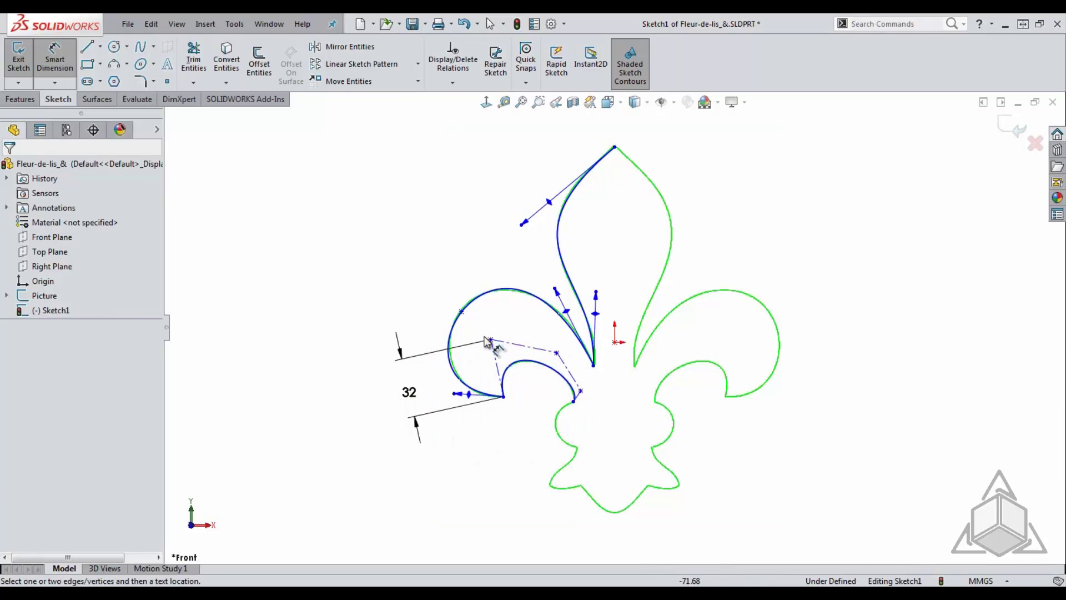
pyautogui.click(491, 339)
pyautogui.click(581, 390)
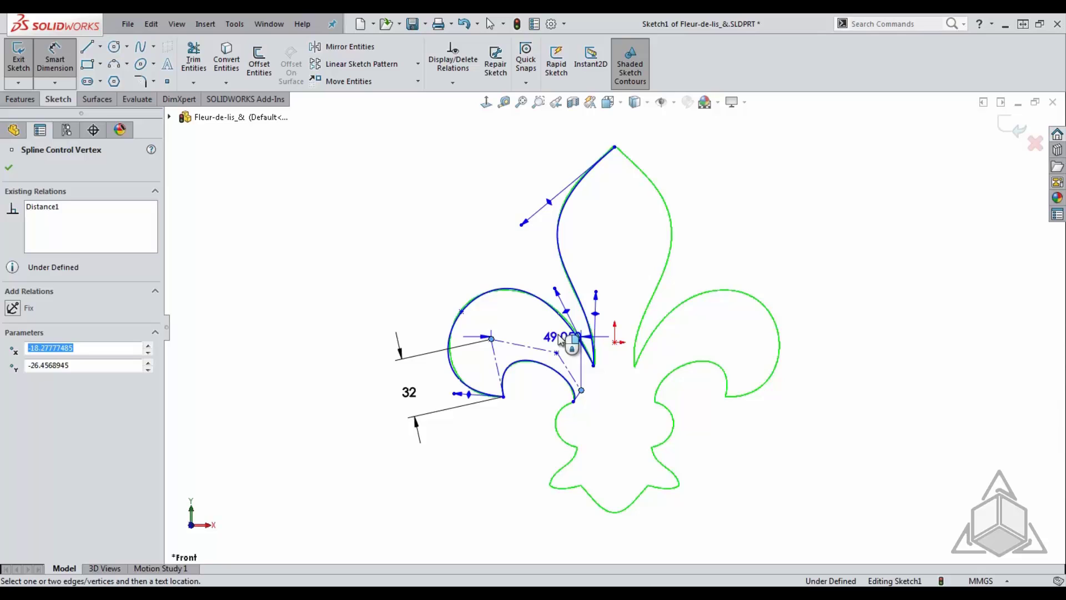
pyautogui.click(535, 326)
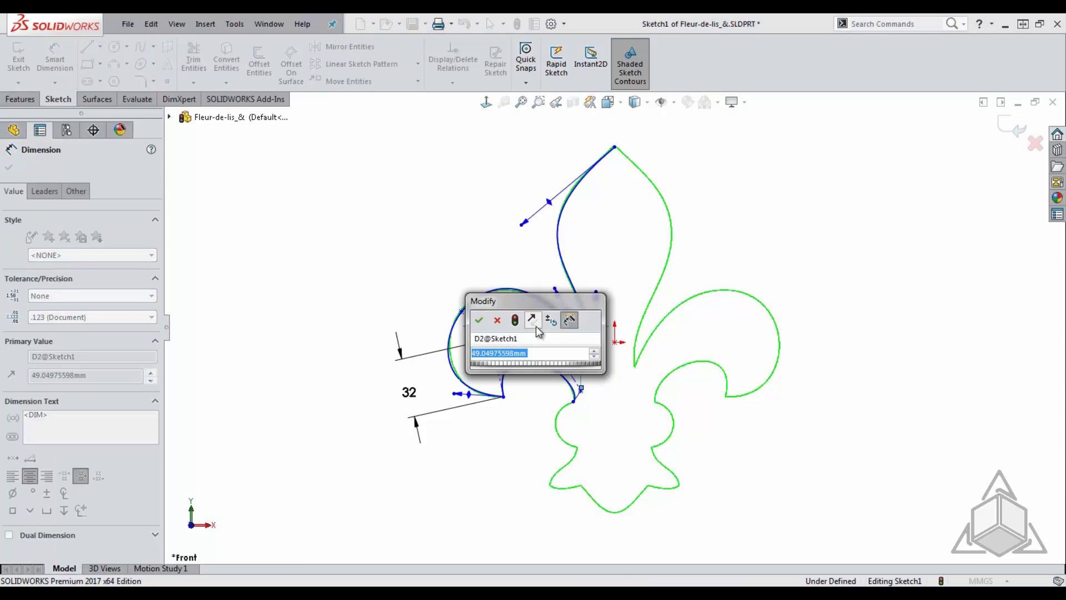
pyautogui.click(479, 320)
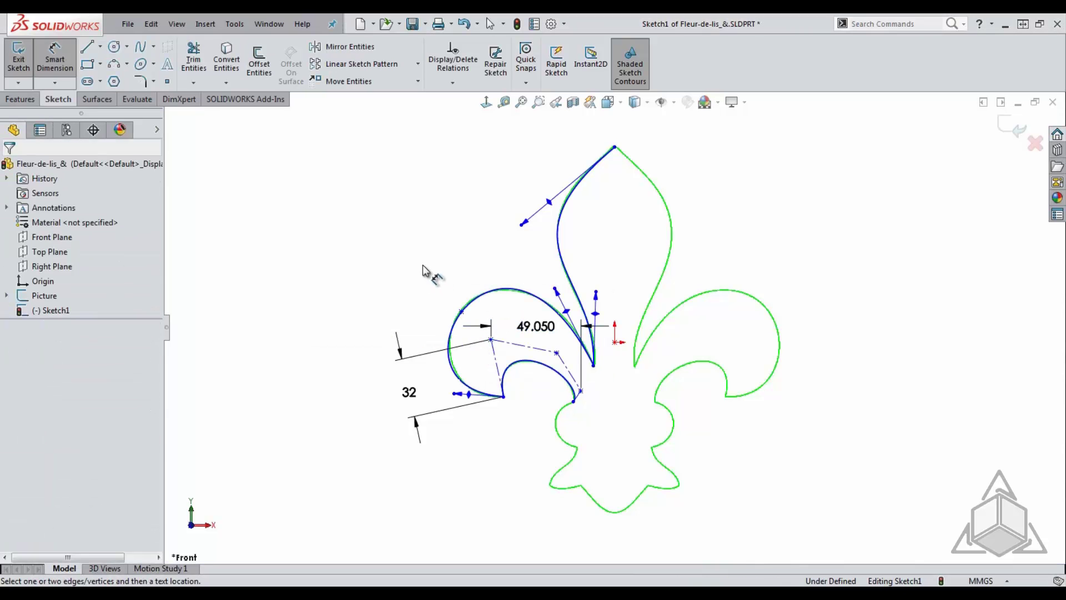
pyautogui.press('Escape')
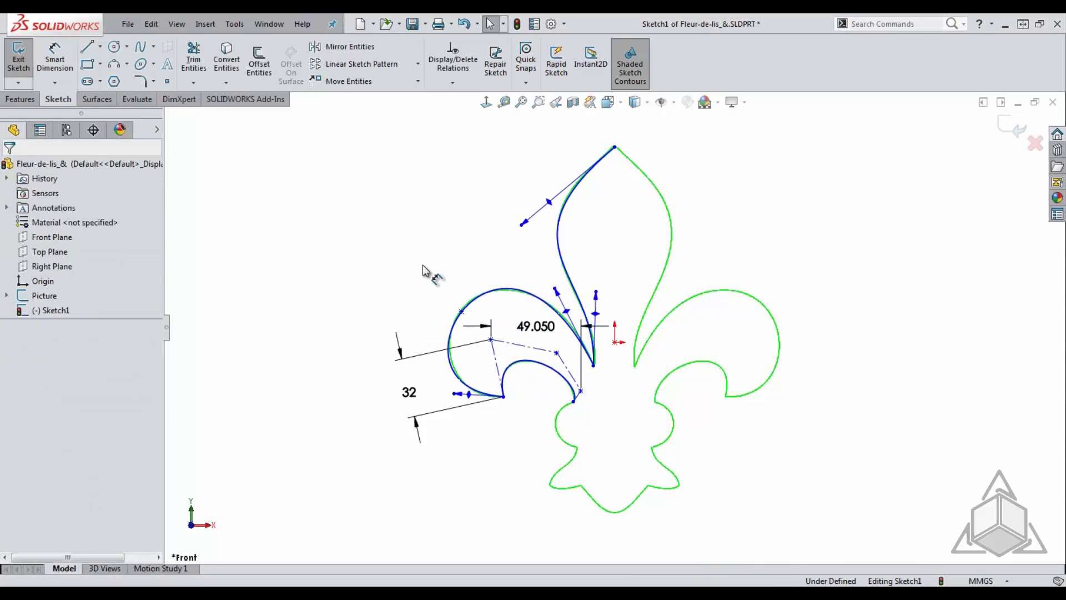
# Display the central petal spline's control polygon and drag its points to refine the curve
pyautogui.click(559, 239)
pyautogui.rightClick(560, 241)
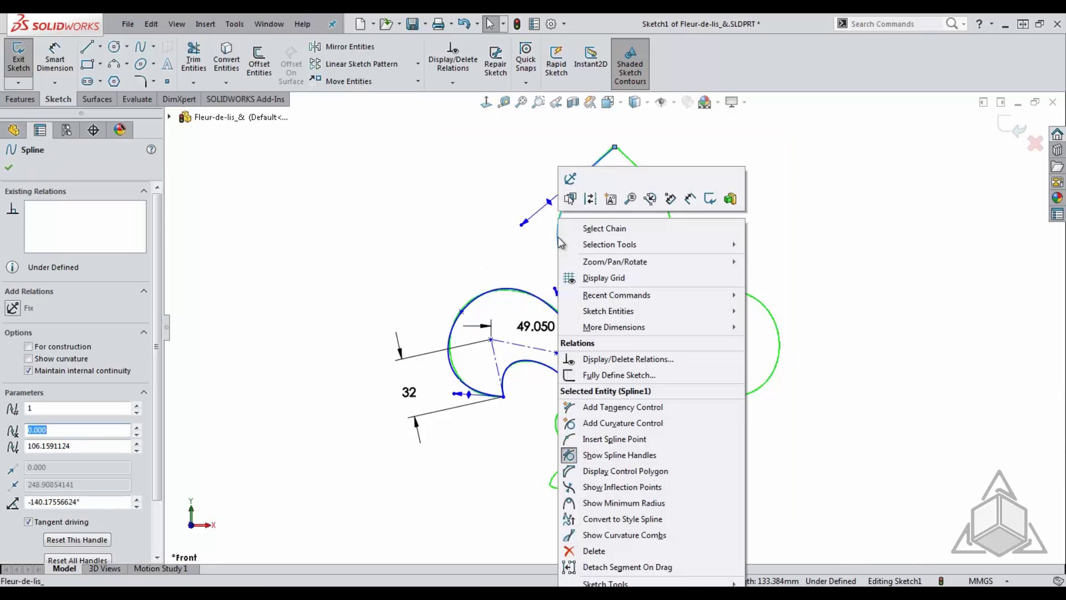
pyautogui.click(627, 471)
pyautogui.moveTo(598, 273); pyautogui.dragTo(598, 283)
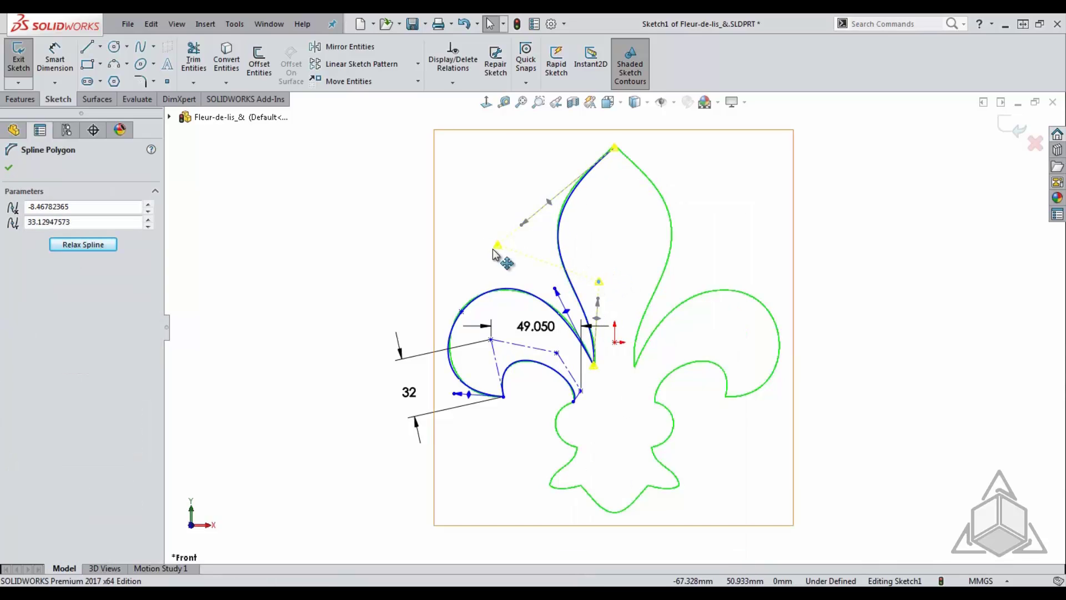
pyautogui.moveTo(497, 246)
pyautogui.mouseDown()
pyautogui.moveTo(510, 254)
pyautogui.moveTo(499, 239)
pyautogui.mouseUp()
pyautogui.click(420, 248)
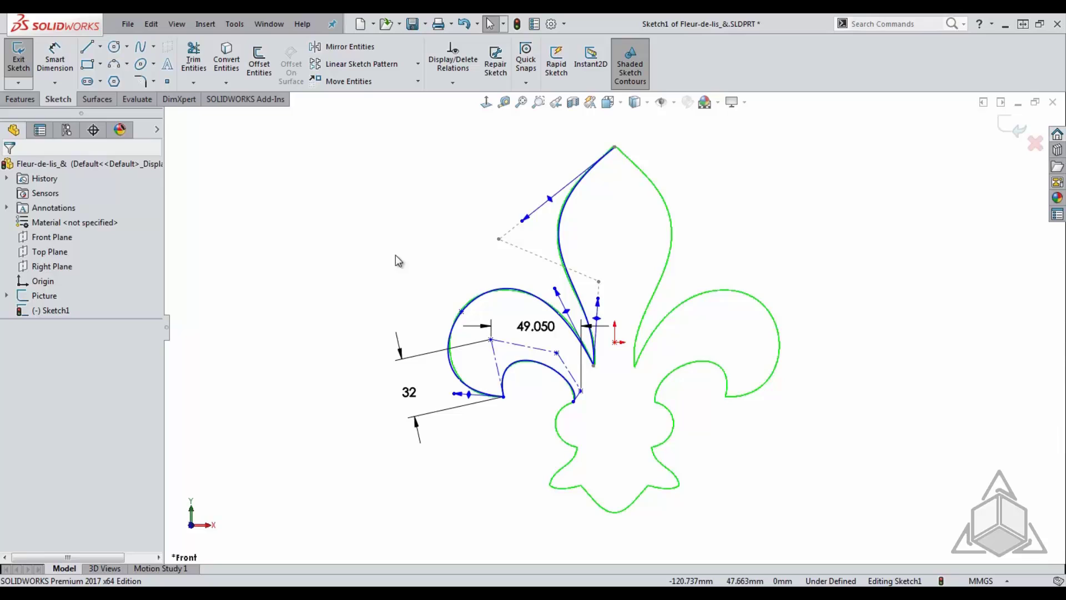
# Convert the large left lobe spline to a style spline
pyautogui.rightClick(496, 289)
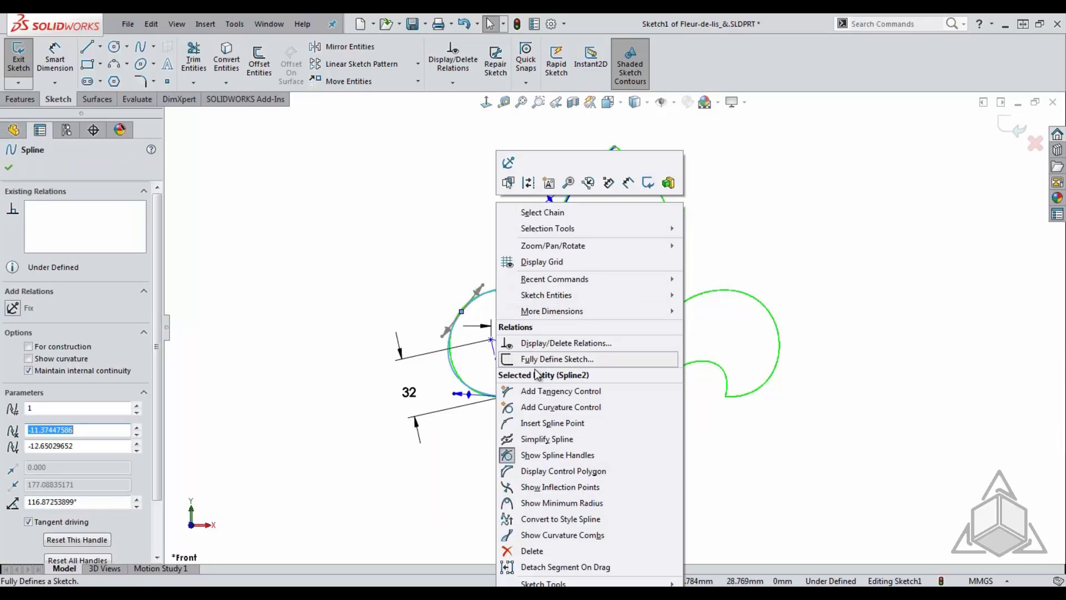
pyautogui.click(585, 520)
pyautogui.click(555, 310)
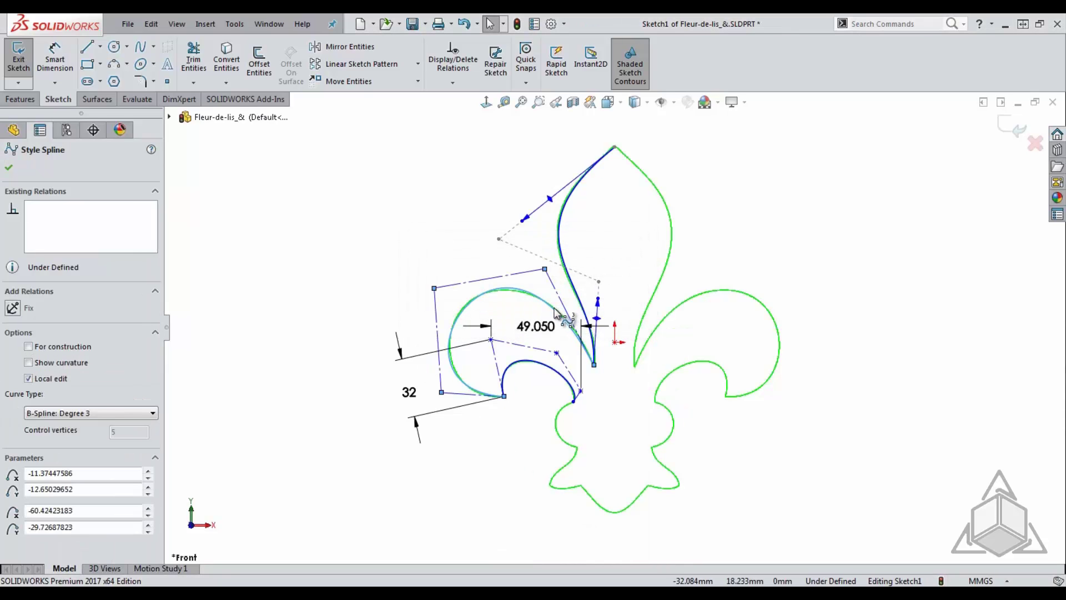
pyautogui.click(403, 240)
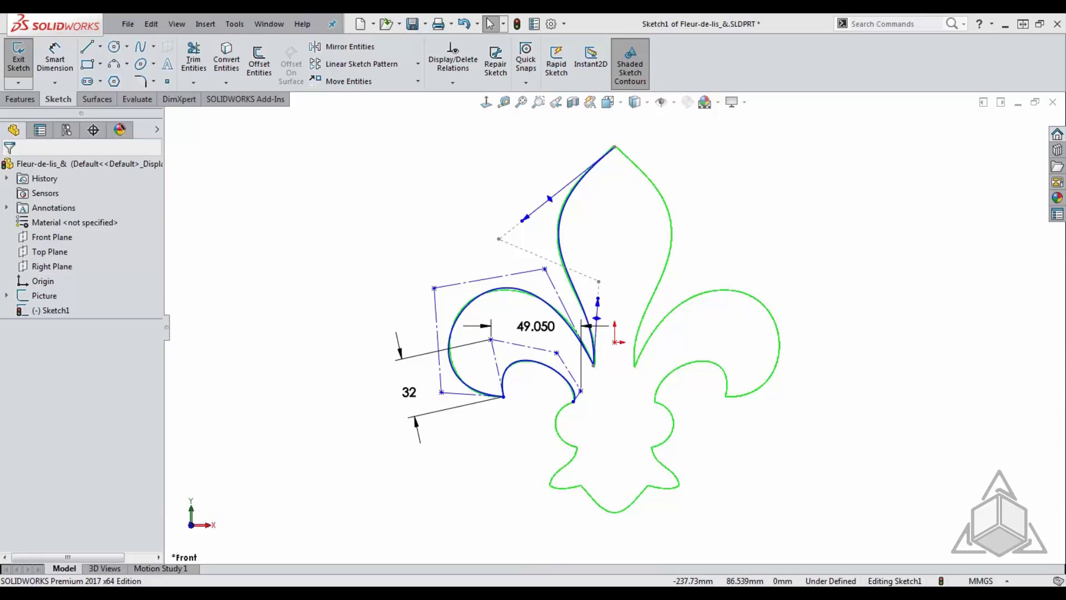
# Switch to Chrome and scroll the 'Bad Spline Day' post down to tip 2, Create Constraints
pyautogui.hotkey('alt', 'Tab')
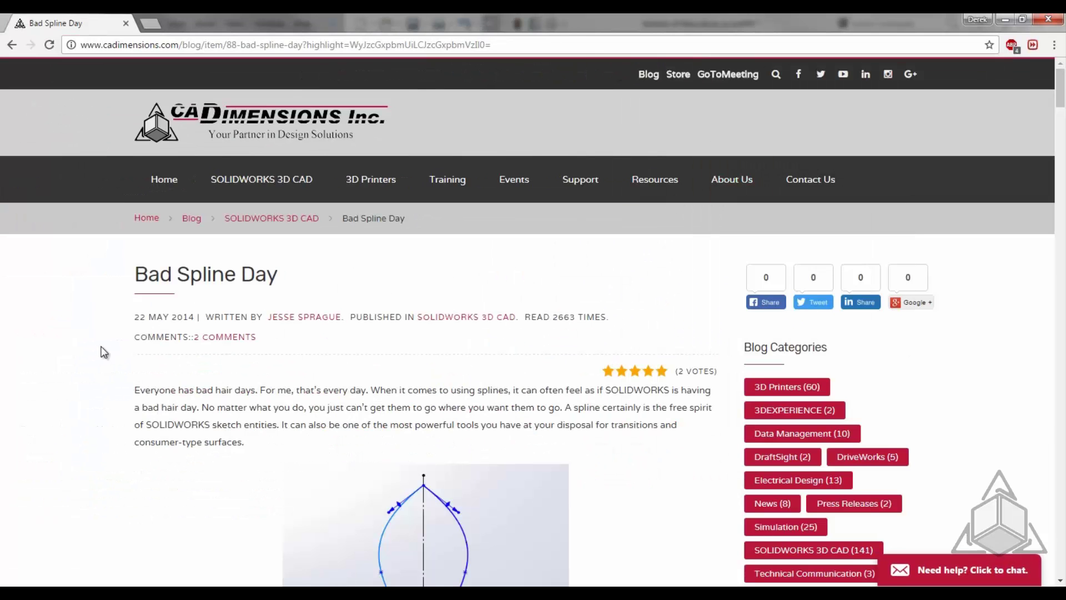
pyautogui.scroll(-3, 103, 346)
pyautogui.scroll(-1, 102, 353)
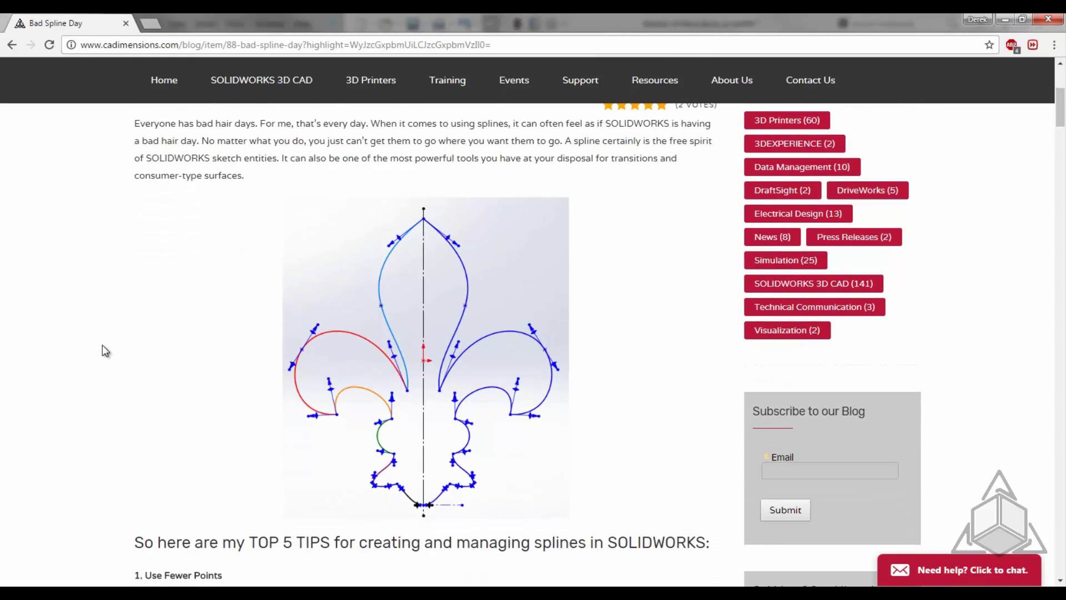
pyautogui.scroll(-3, 102, 351)
pyautogui.scroll(-5, 102, 346)
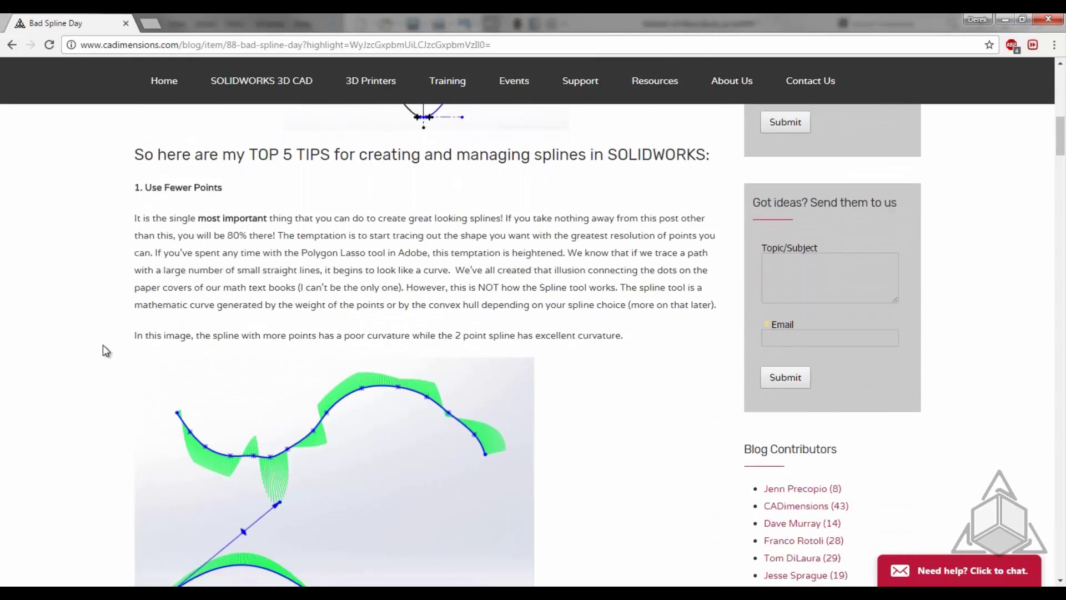
pyautogui.scroll(-6, 102, 346)
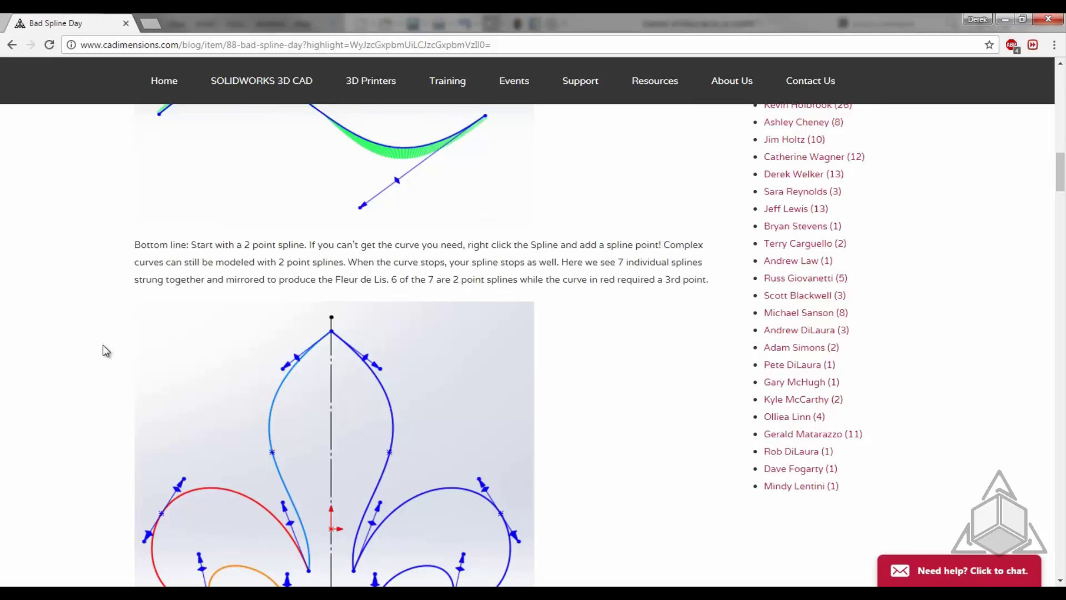
pyautogui.scroll(-7, 102, 345)
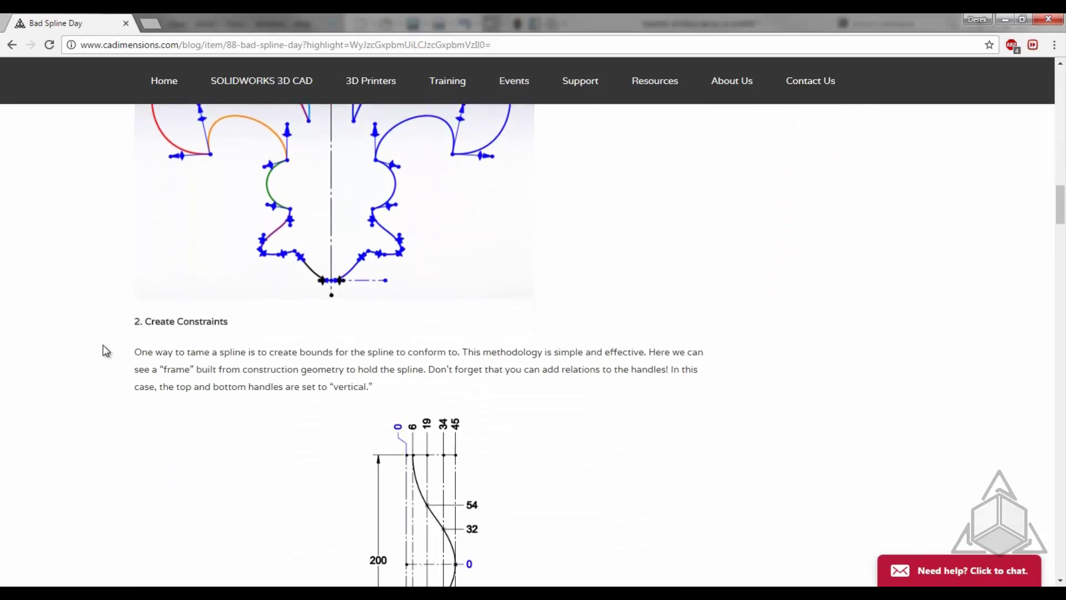